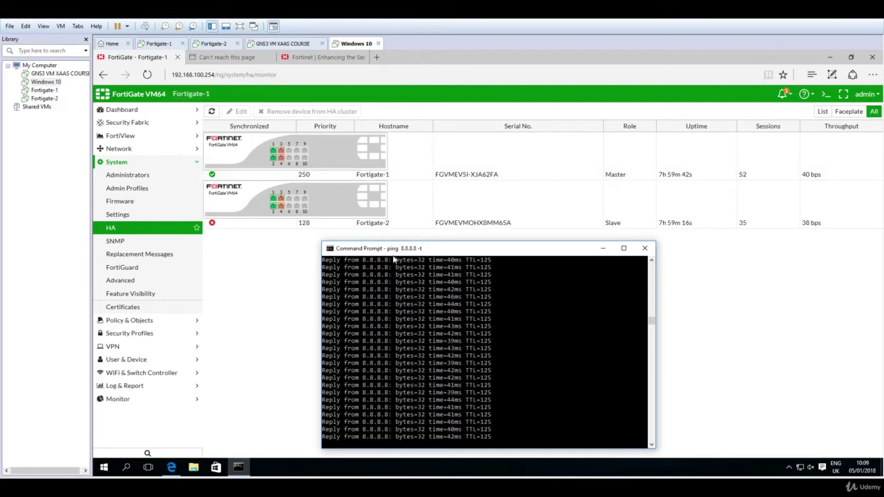
# - Minimise the running ping window so the System > HA monitor page is in front
pyautogui.click(409, 279)
pyautogui.click(825, 96)
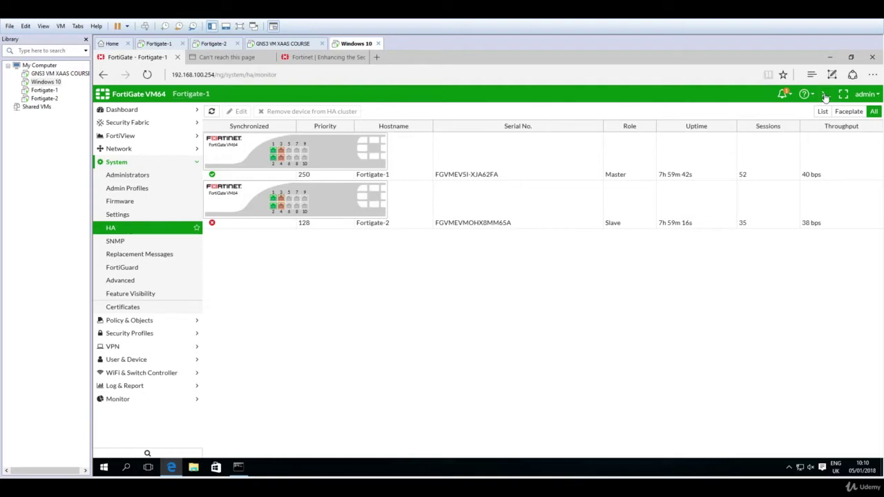
# - Run the HA status query 'get system ha status' in Fortigate-1's CLI console
pyautogui.click(825, 97)
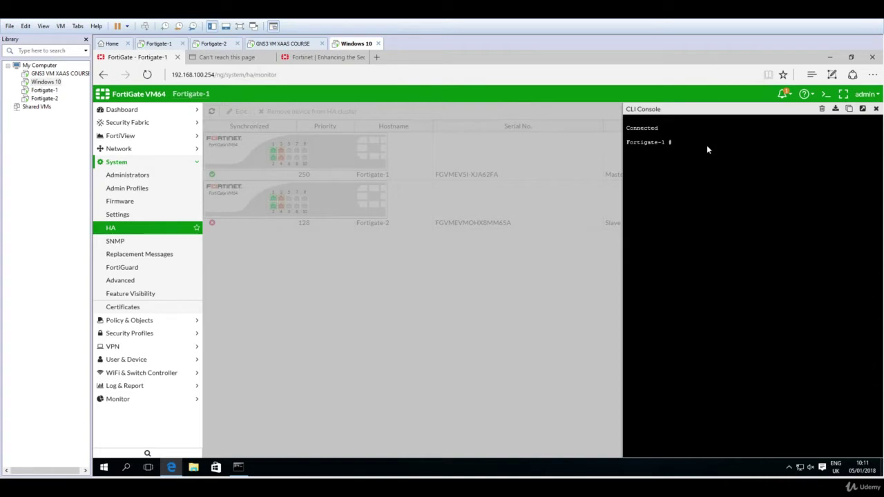
pyautogui.write('get system has status')
pyautogui.press('Return')
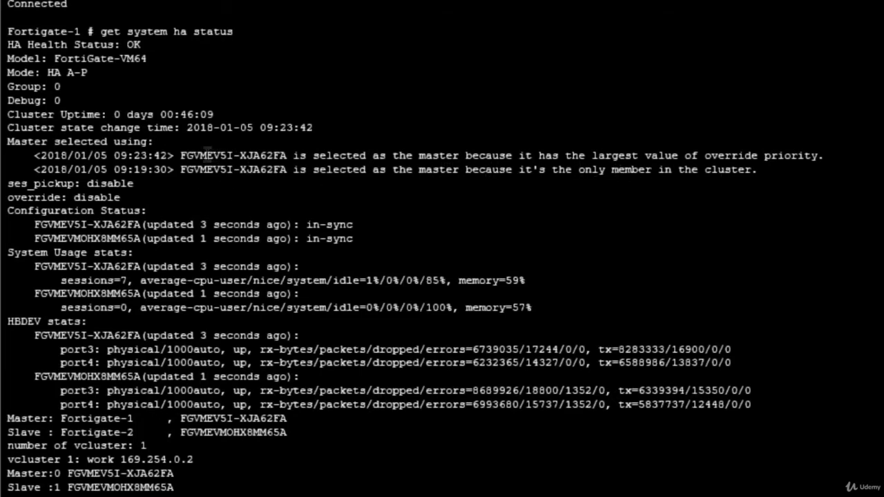
# - Highlight the 'Master selected using' output lines, then return to the FortiGate - Fortigate-1 tab
pyautogui.moveTo(181, 155); pyautogui.dragTo(286, 171)
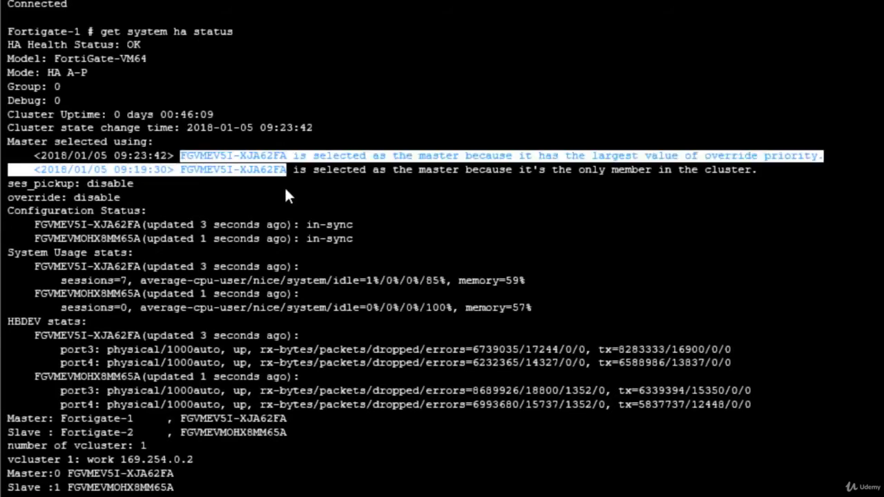
pyautogui.click(287, 197)
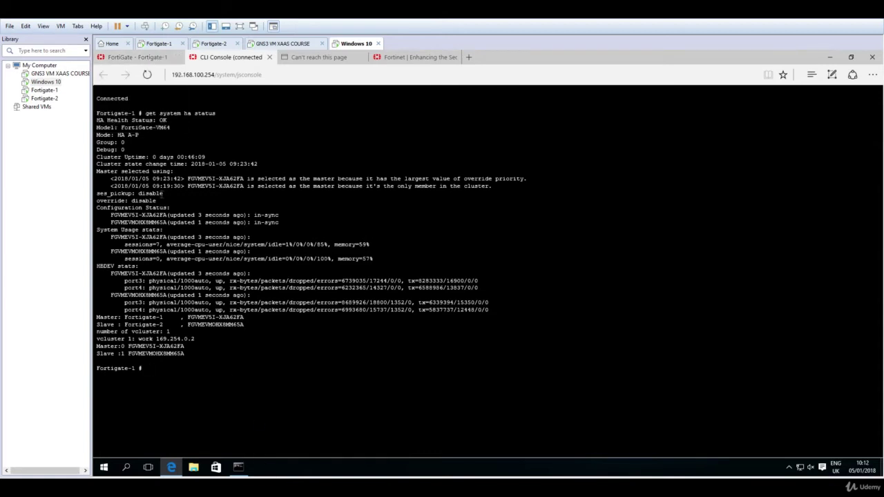
pyautogui.moveTo(134, 60)
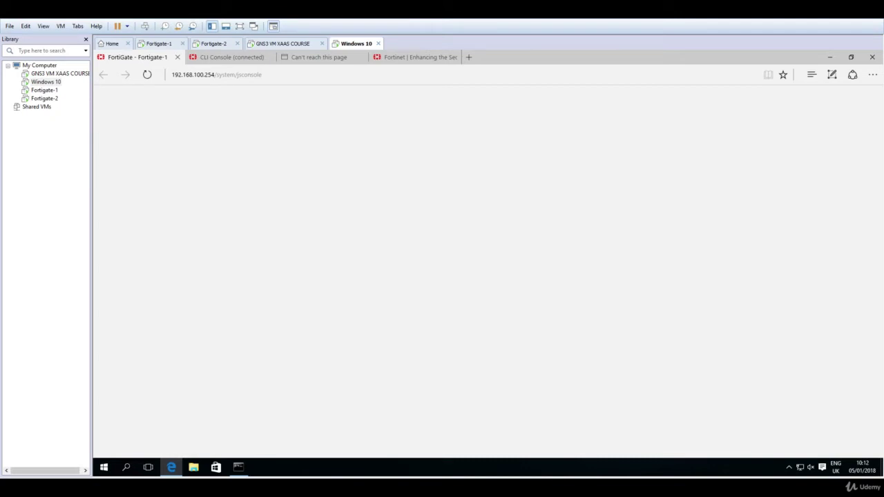
# - Stop the Fortigate-1 node in the GNS3 topology
pyautogui.moveTo(238, 468)
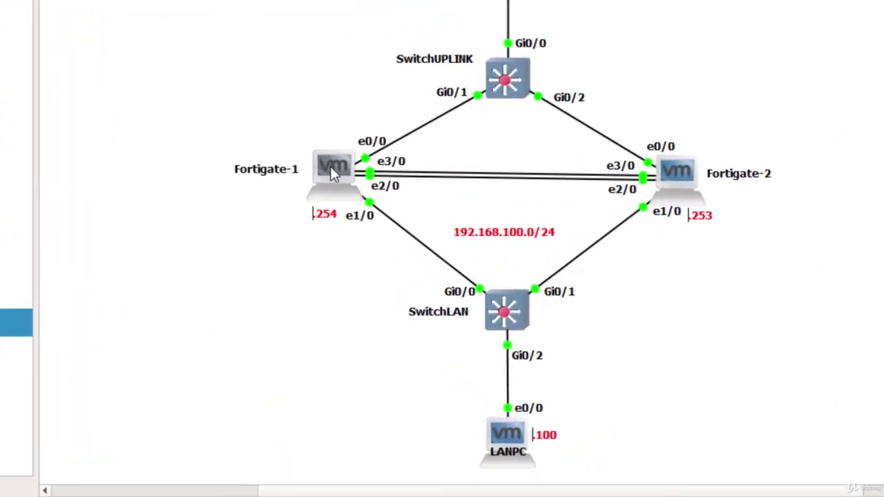
pyautogui.rightClick(303, 199)
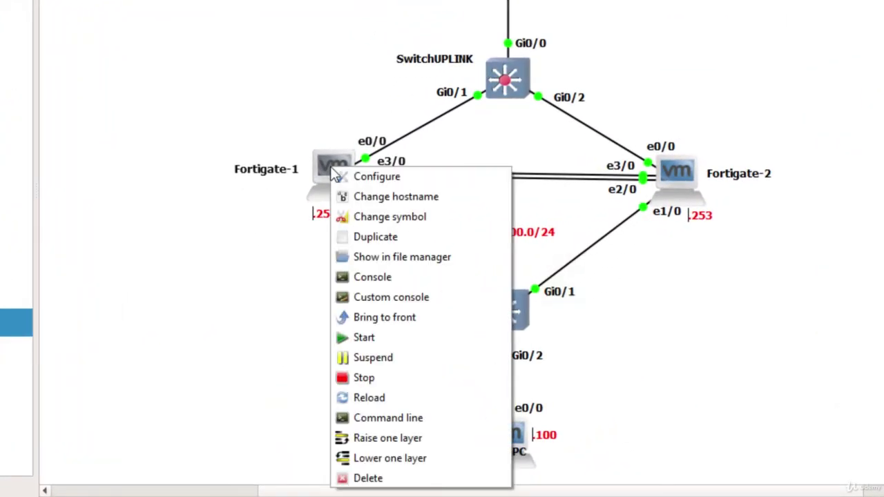
pyautogui.click(364, 378)
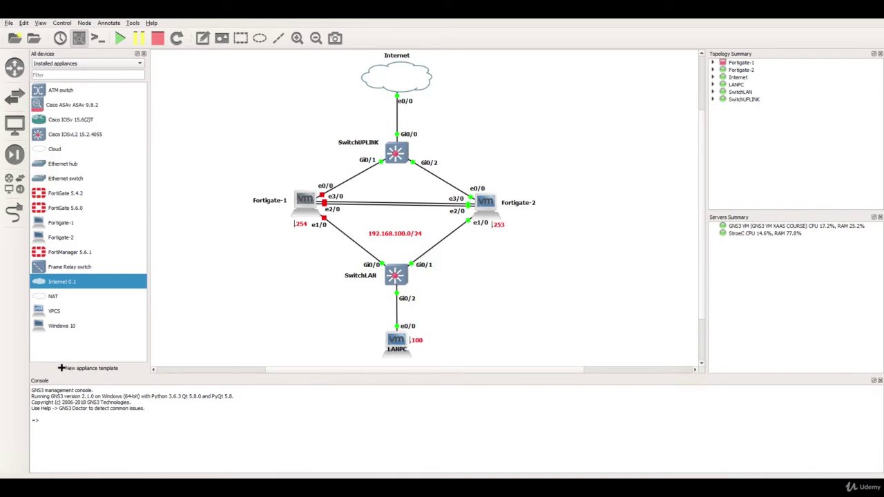
# - Log back into the FortiGate web GUI as admin from the Windows 10 VM
pyautogui.moveTo(260, 487)
pyautogui.click(427, 434)
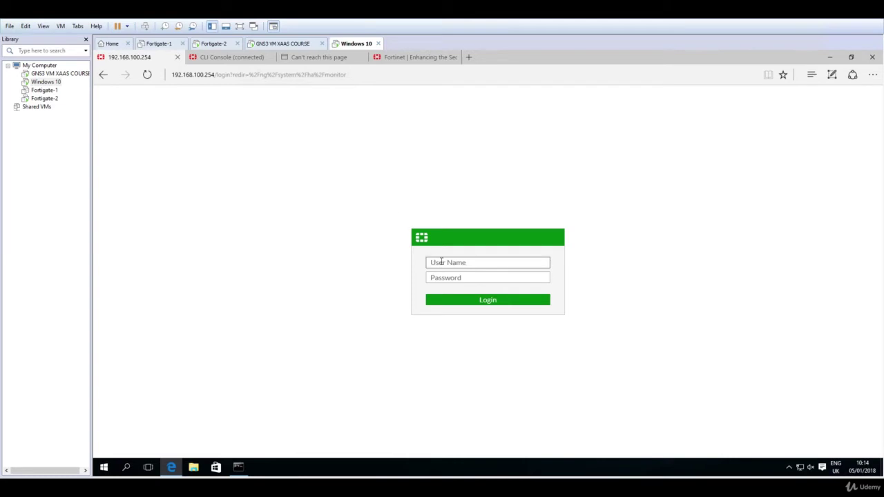
pyautogui.click(445, 263)
pyautogui.click(454, 263)
pyautogui.write('admin')
pyautogui.press('Return')
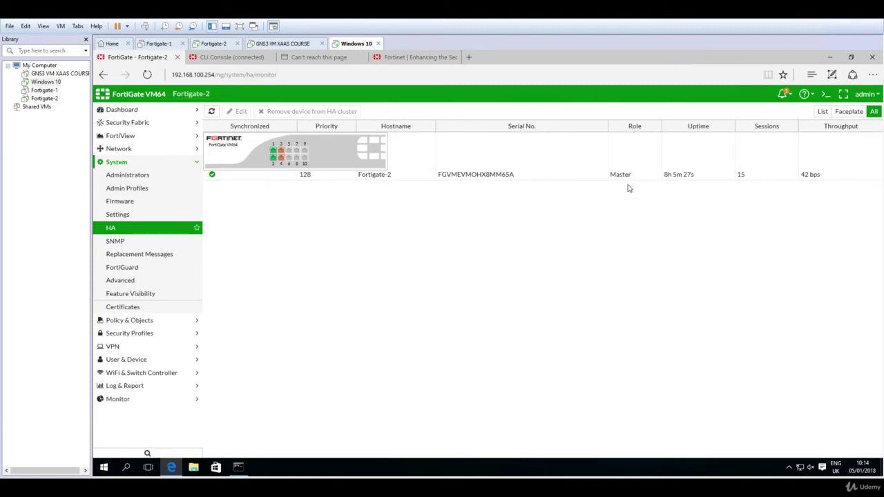
pyautogui.click(238, 468)
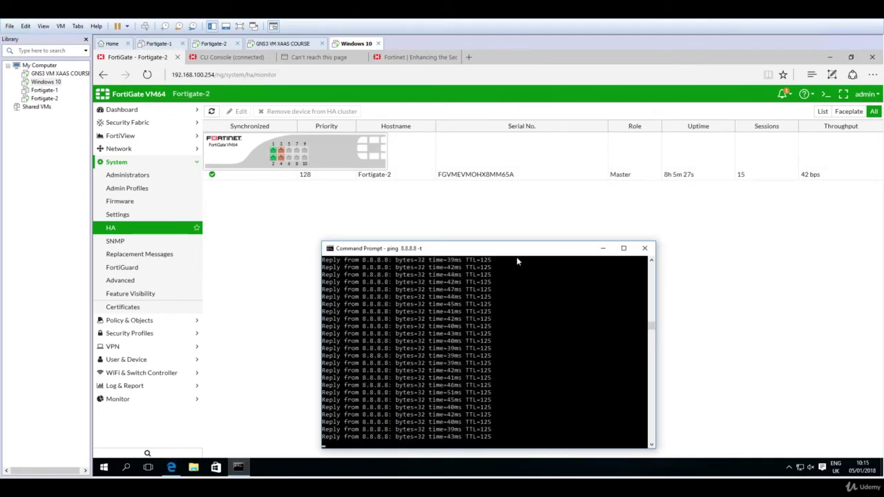
pyautogui.moveTo(511, 249); pyautogui.dragTo(514, 213)
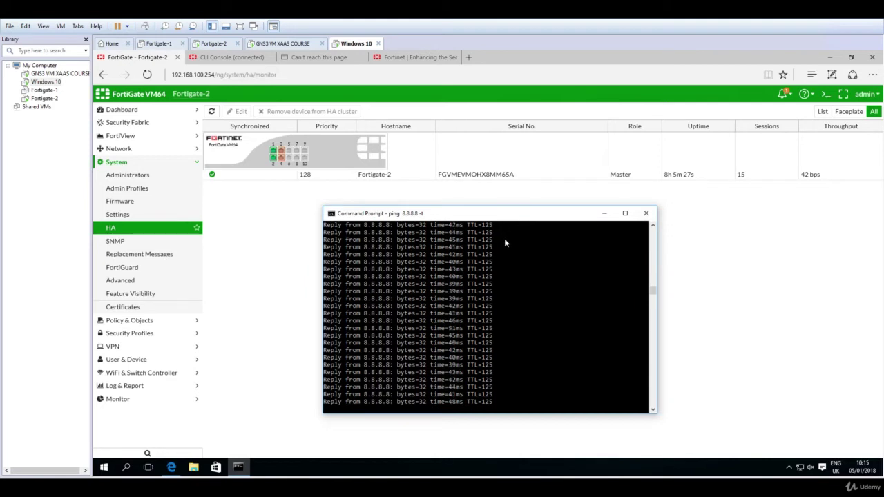
pyautogui.hotkey('ctrl', 'c')
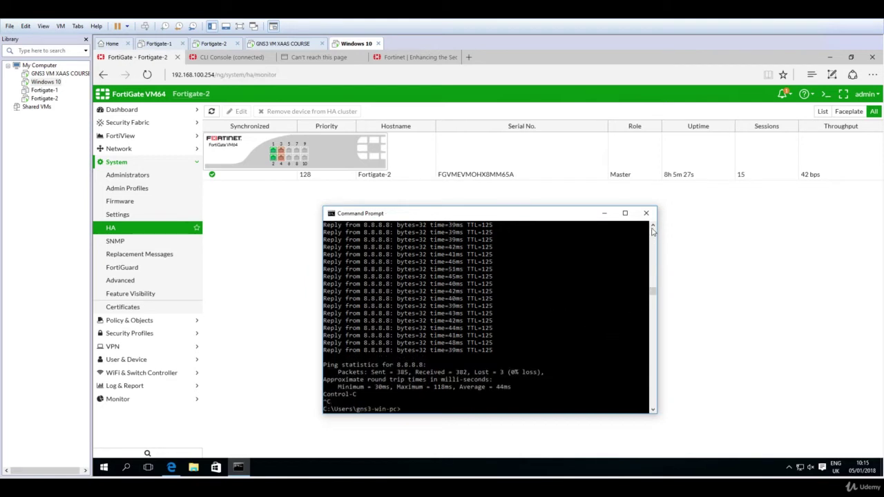
pyautogui.click(653, 228)
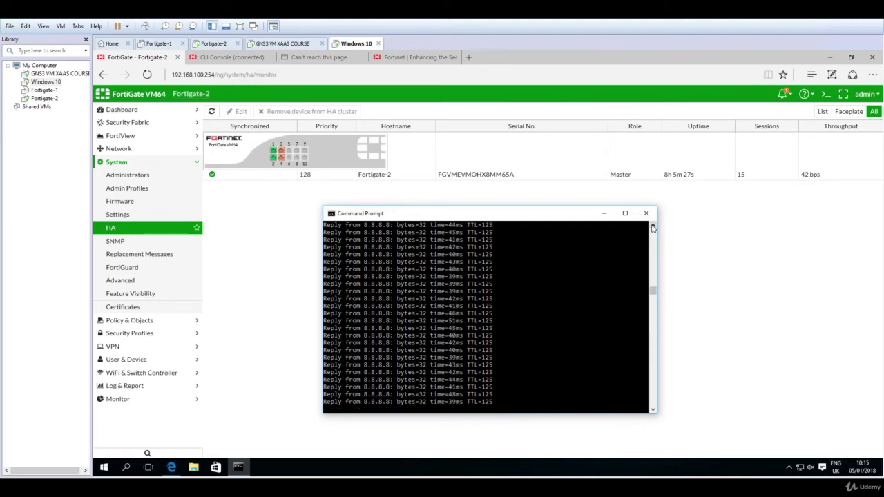
pyautogui.click(652, 228)
pyautogui.click(652, 228)
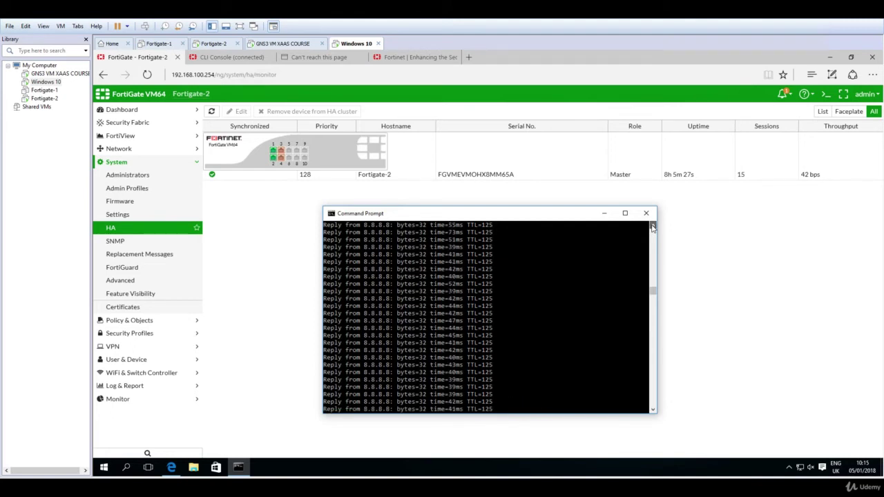
pyautogui.click(653, 228)
pyautogui.click(653, 228)
pyautogui.click(652, 228)
pyautogui.click(653, 227)
pyautogui.click(653, 228)
pyautogui.click(653, 228)
pyautogui.click(652, 228)
pyautogui.click(653, 227)
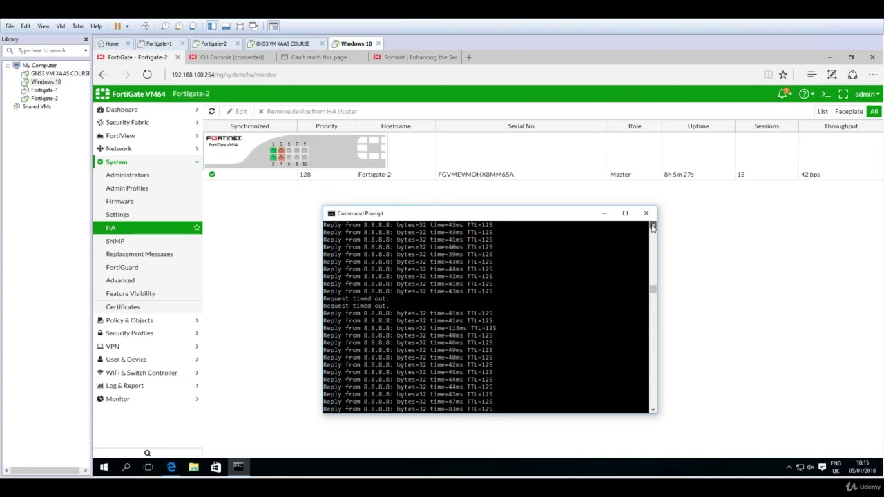
pyautogui.click(653, 228)
pyautogui.click(653, 228)
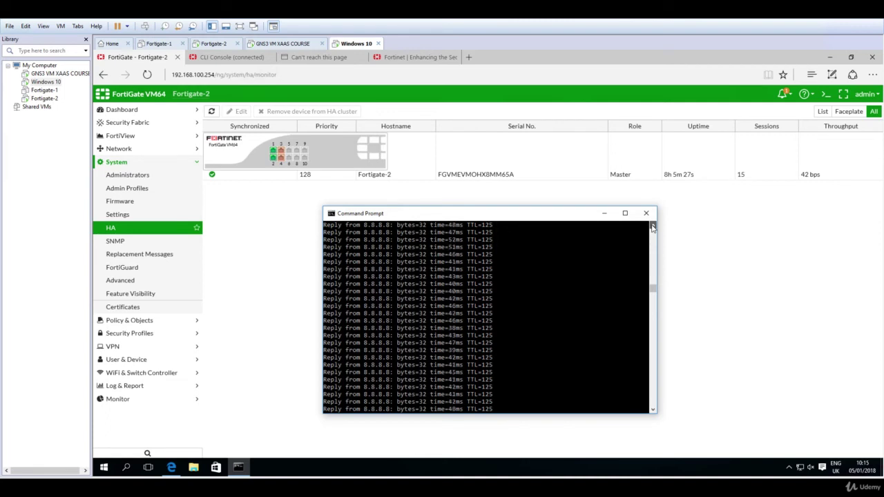
pyautogui.click(652, 228)
pyautogui.click(653, 228)
pyautogui.click(653, 228)
pyautogui.click(652, 228)
pyautogui.click(652, 228)
pyautogui.click(652, 228)
pyautogui.moveTo(653, 287); pyautogui.dragTo(652, 290)
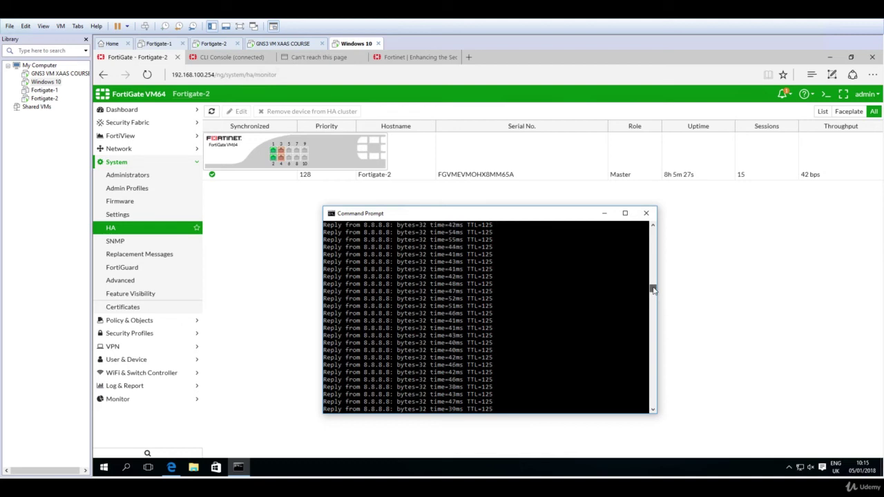
pyautogui.click(653, 226)
pyautogui.click(652, 226)
pyautogui.click(652, 228)
pyautogui.click(653, 228)
pyautogui.click(652, 228)
pyautogui.click(653, 228)
pyautogui.click(653, 227)
pyautogui.click(653, 228)
pyautogui.click(652, 228)
pyautogui.click(430, 62)
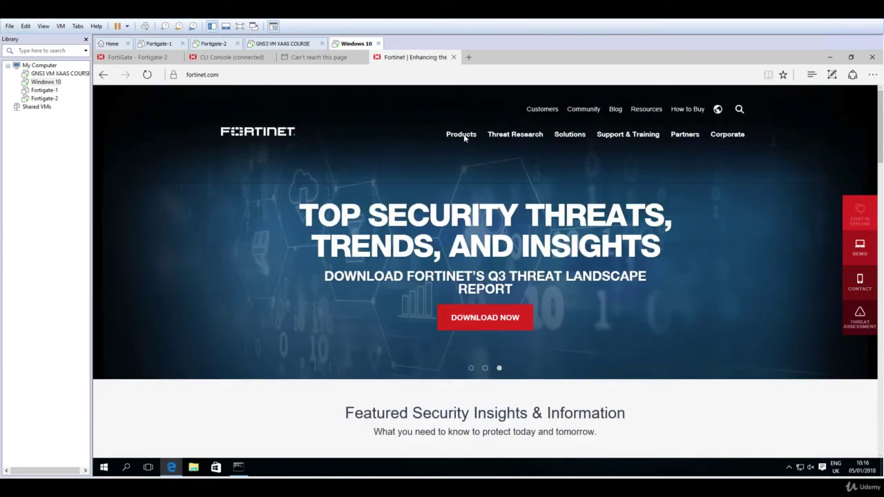
# - Browse fortinet.com's Products menu, then return to the FortiGate - Fortigate-2 tab
pyautogui.click(464, 135)
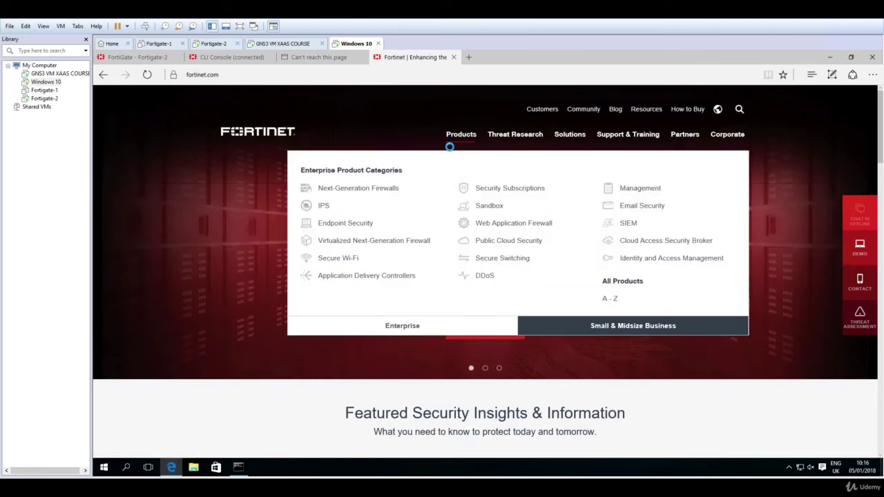
pyautogui.click(149, 58)
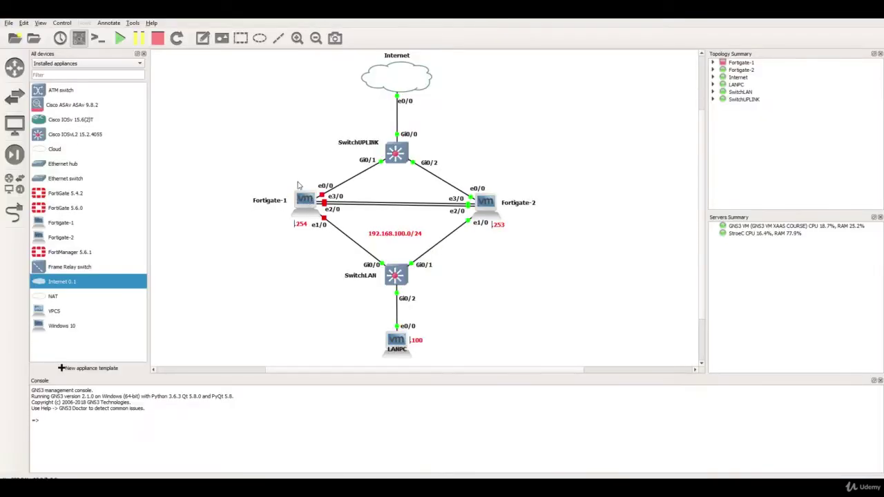
# - Power the Fortigate-1 node back on from its GNS3 node menu
pyautogui.rightClick(308, 200)
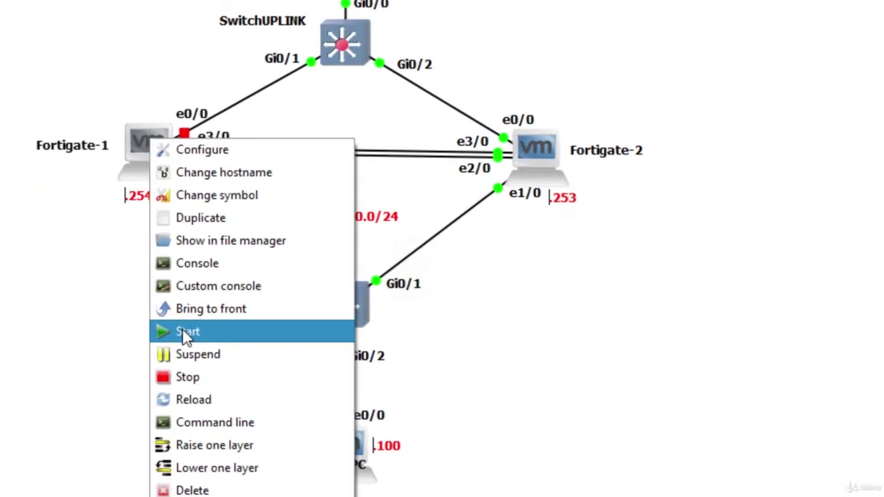
pyautogui.click(184, 333)
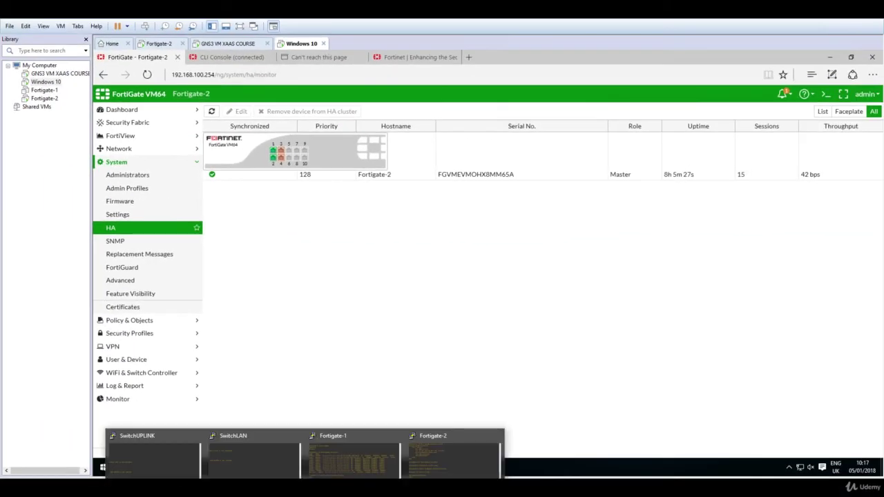
# - Close the old Fortigate-1 console window from the taskbar
pyautogui.click(331, 474)
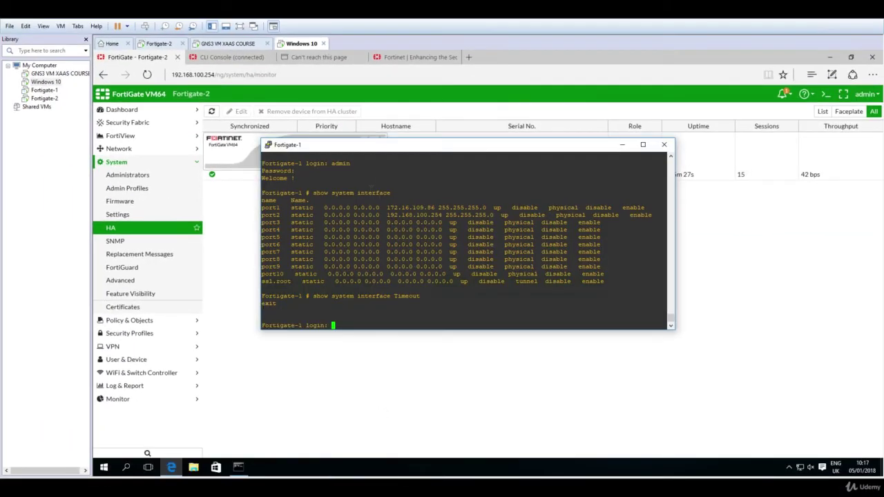
pyautogui.click(665, 146)
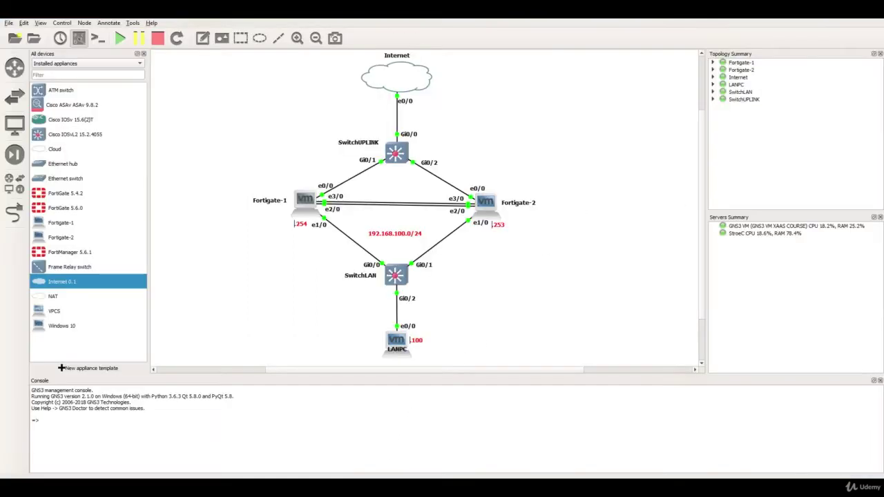
# - Open a fresh Fortigate-1 console, move it aside, and bring up its login prompt
pyautogui.rightClick(307, 200)
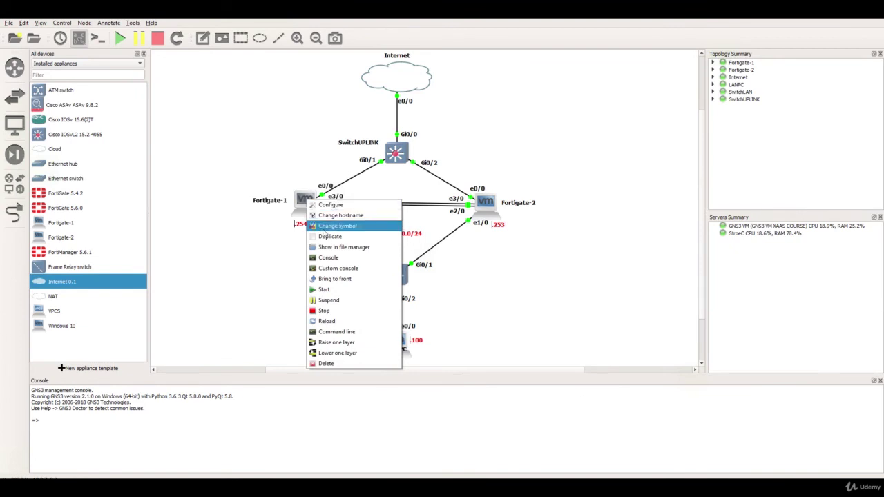
pyautogui.click(330, 261)
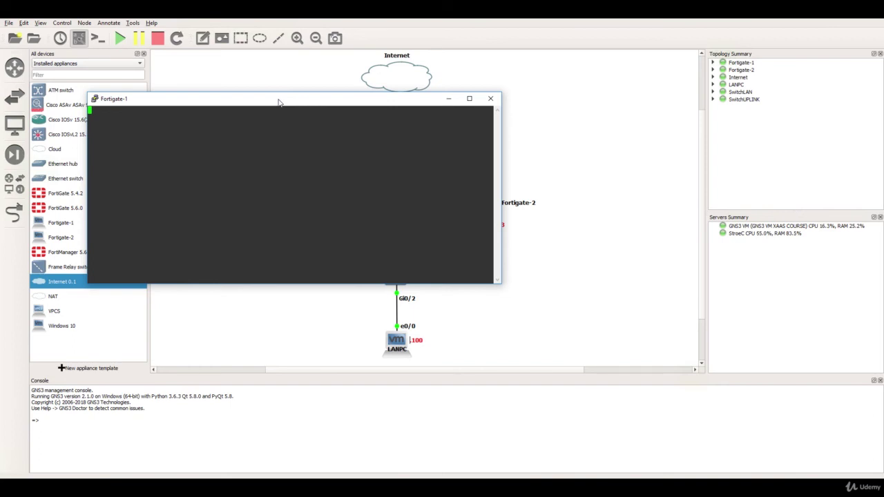
pyautogui.moveTo(279, 102); pyautogui.dragTo(567, 98)
pyautogui.press('Return')
pyautogui.press('Return')
pyautogui.press('Return')
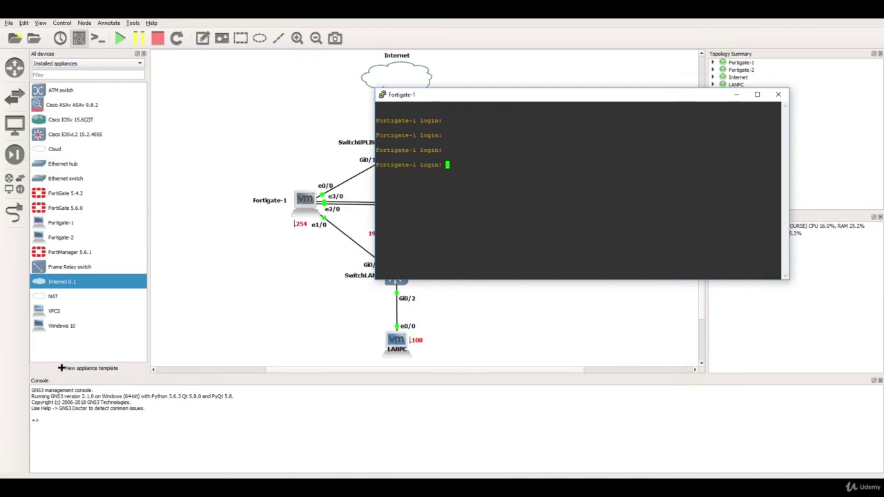
# - Switch to the Windows 10 VM and log into the FortiGate as admin
pyautogui.moveTo(260, 489)
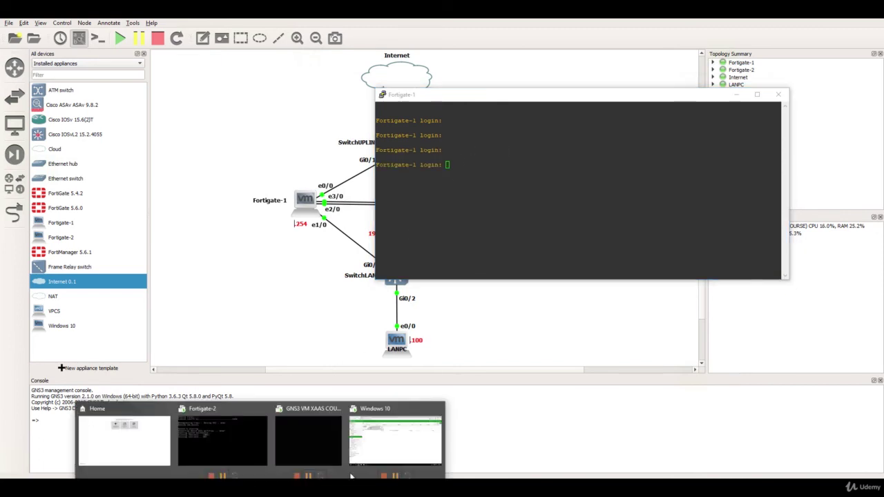
pyautogui.click(373, 459)
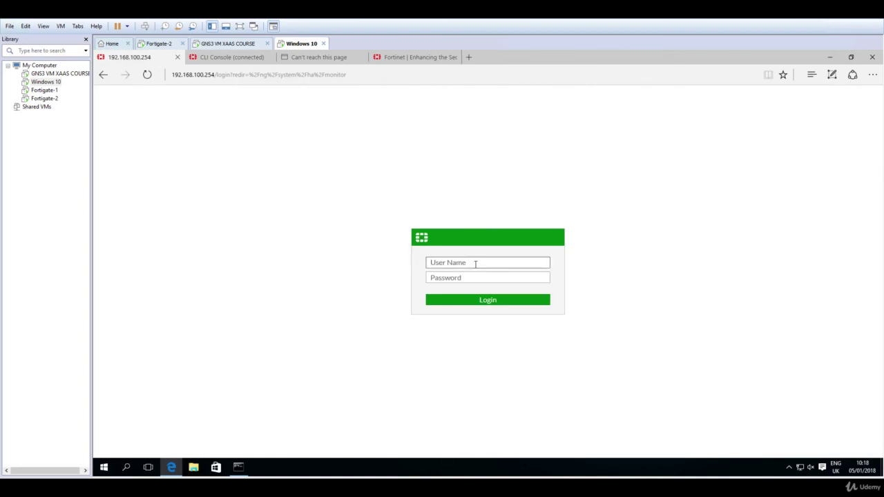
pyautogui.write('admin')
pyautogui.press('Return')
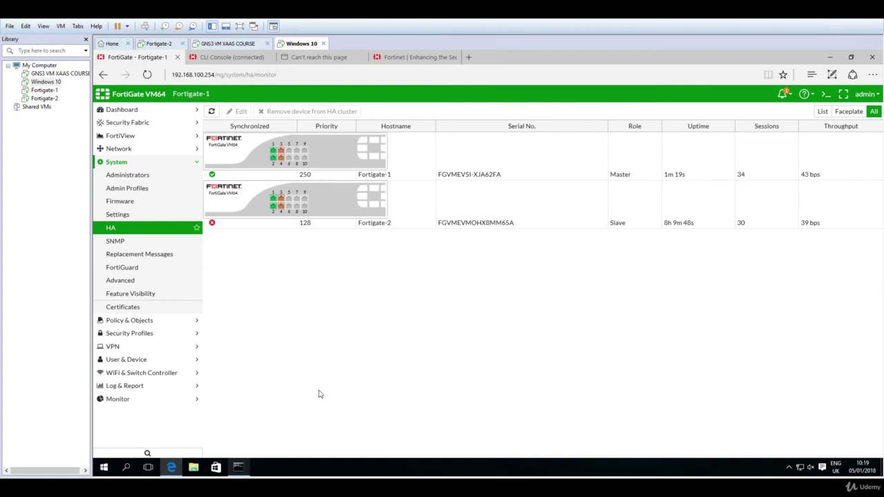
# - Bring the Command Prompt over the HA page and freeze the 8.8.8.8 ping output to check replies
pyautogui.hotkey('alt', 'Tab')
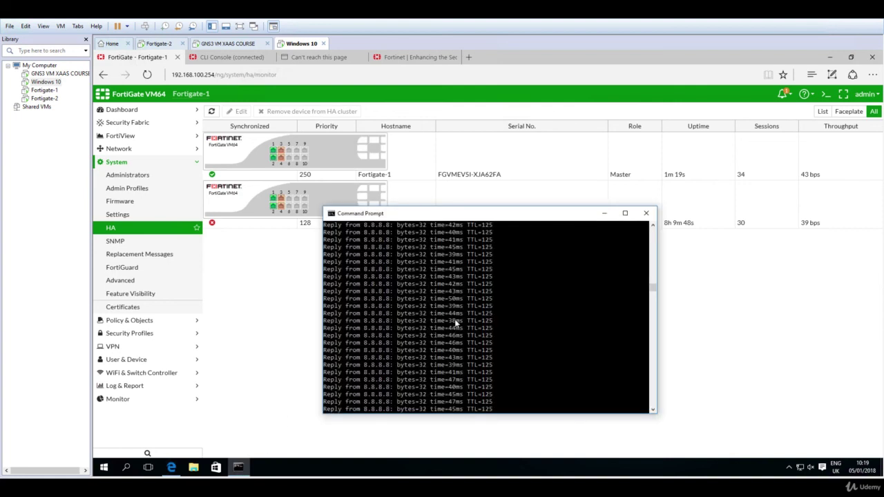
pyautogui.click(460, 324)
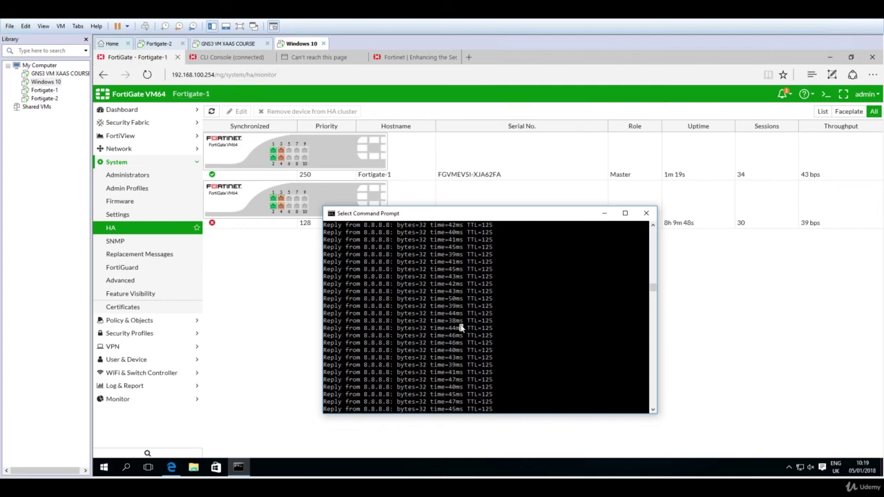